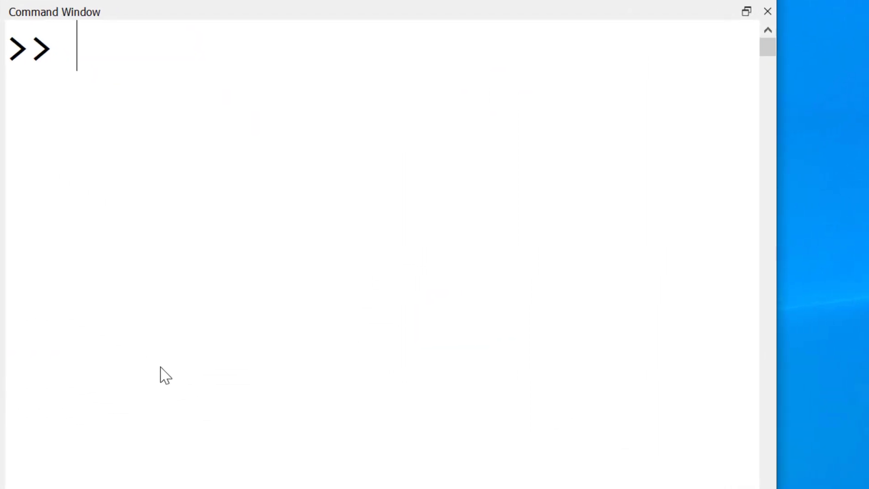
{"action": "type", "text": "x1"}
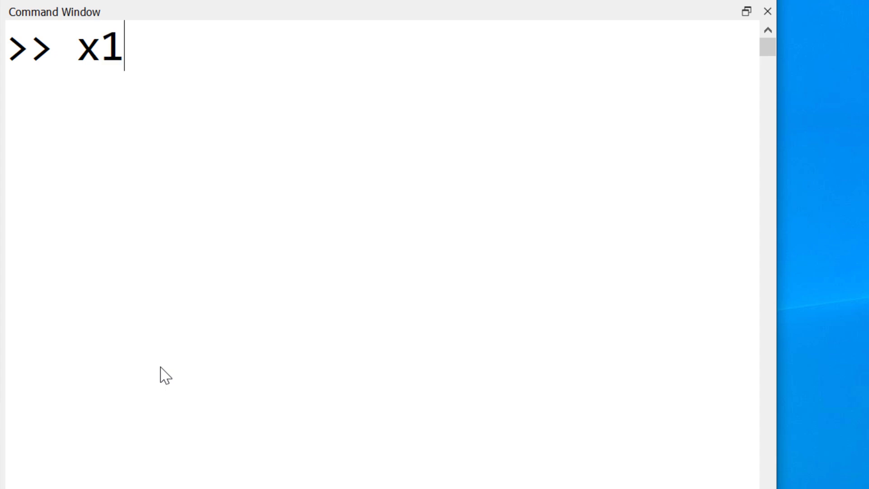
{"action": "type", "text": "=lins"}
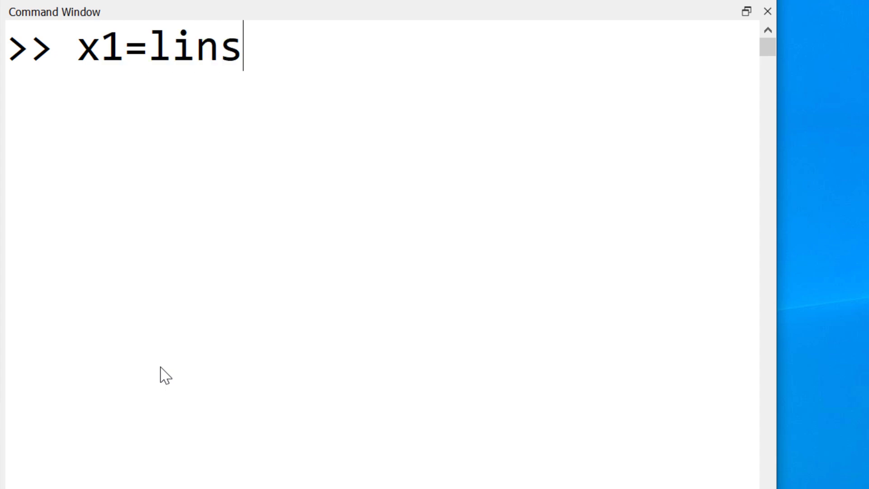
{"action": "type", "text": "pace(0,"}
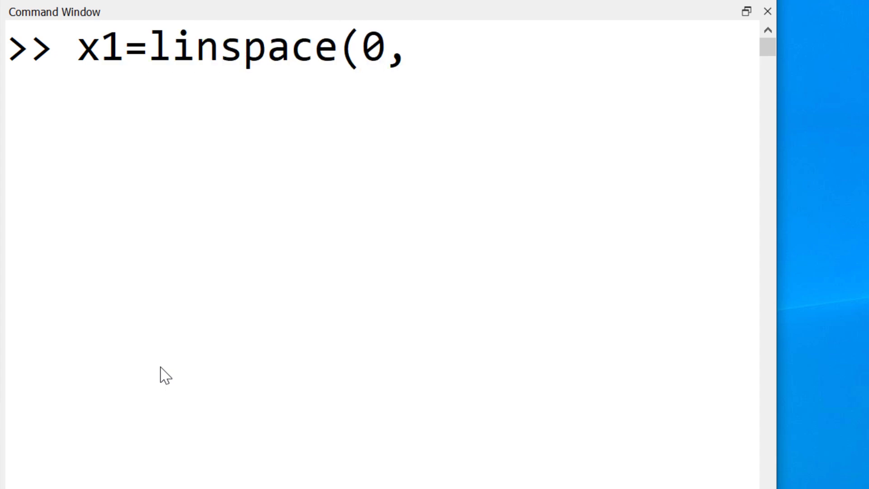
{"action": "type", "text": "2*pi"}
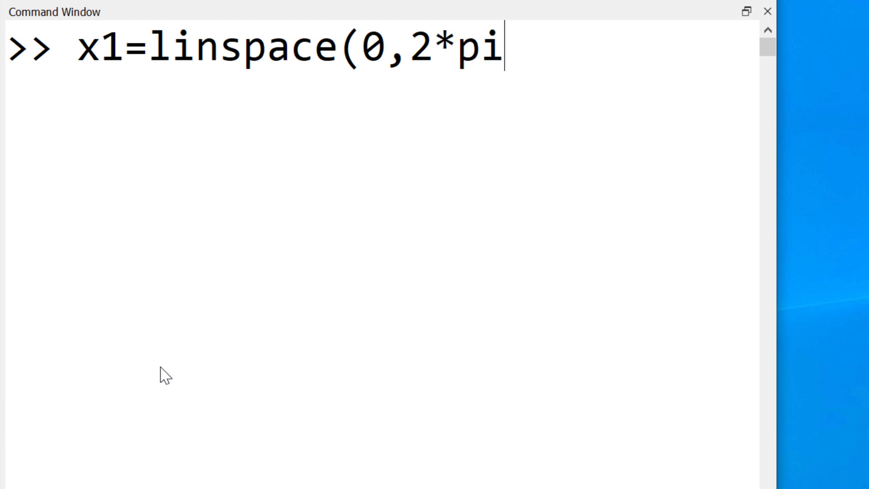
{"action": "type", "text": ");"}
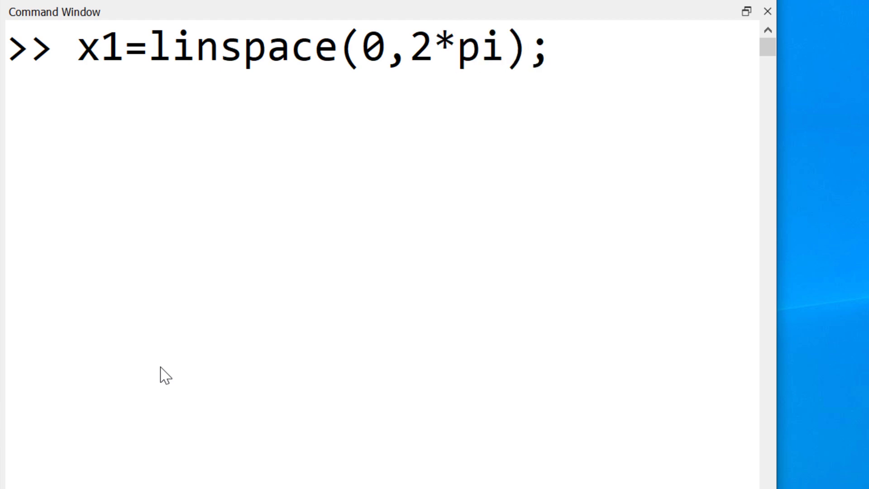
- Define x1=linspace(0,2*pi) and y1=cos(x1), then plot(x1,y1) as a cosine curve
{"action": "key", "text": "Return"}
{"action": "type", "text": "y1"}
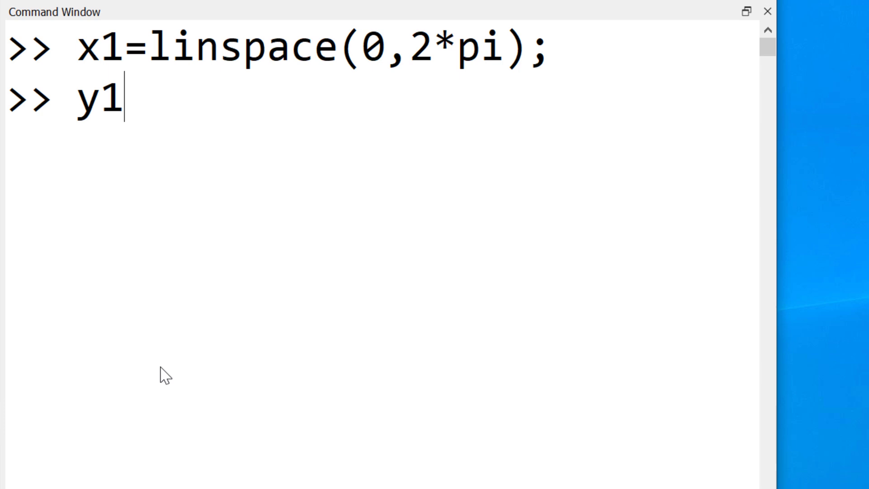
{"action": "type", "text": "=co"}
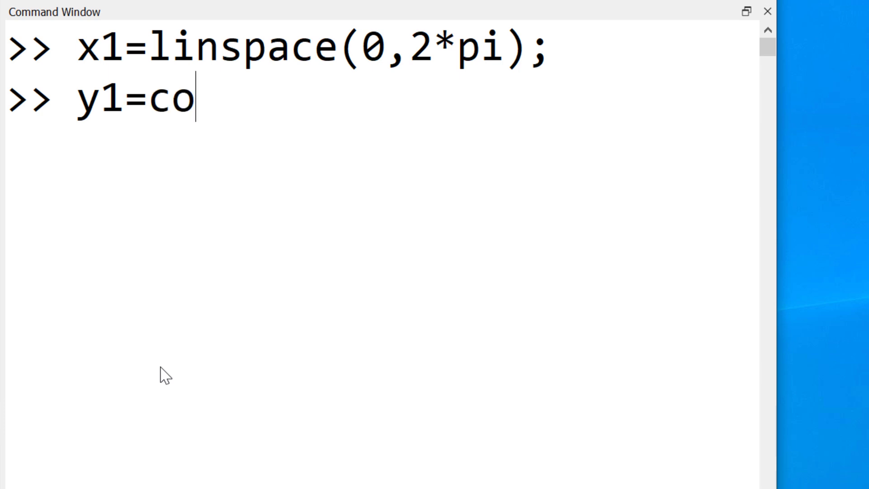
{"action": "type", "text": "s(x1)"}
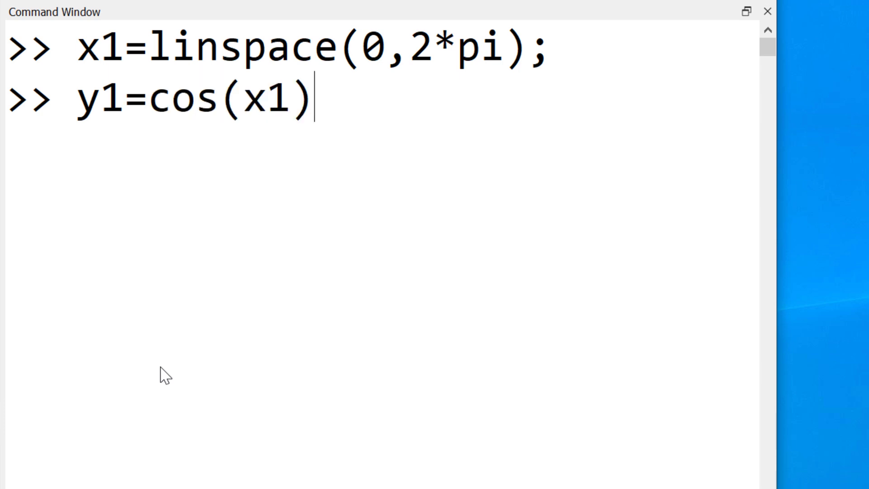
{"action": "type", "text": ";"}
{"action": "key", "text": "Return"}
{"action": "type", "text": "pl"}
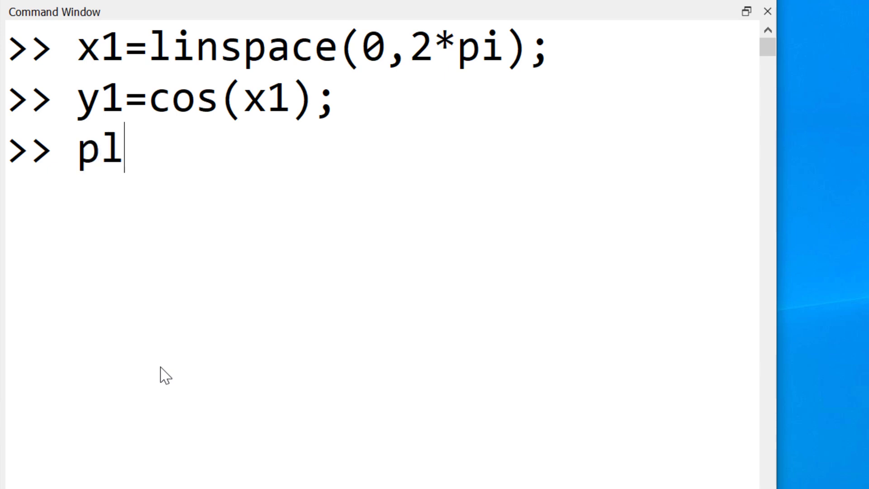
{"action": "type", "text": "ot(x"}
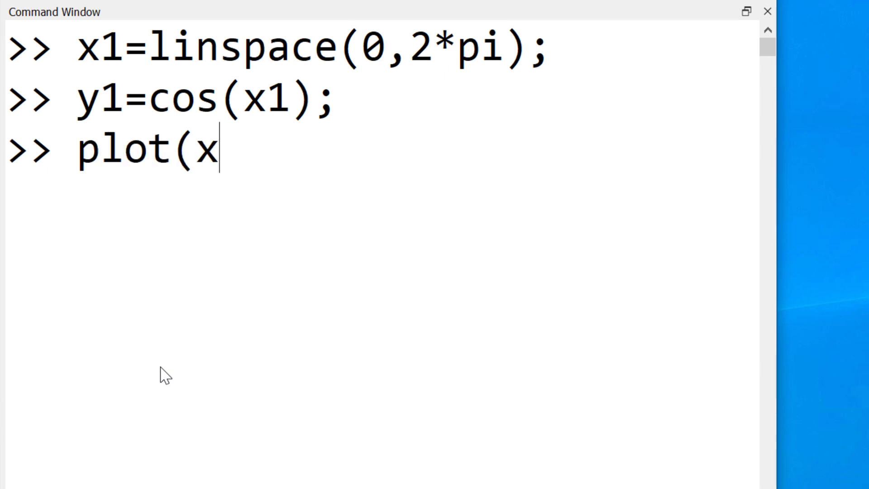
{"action": "type", "text": "1,y1)"}
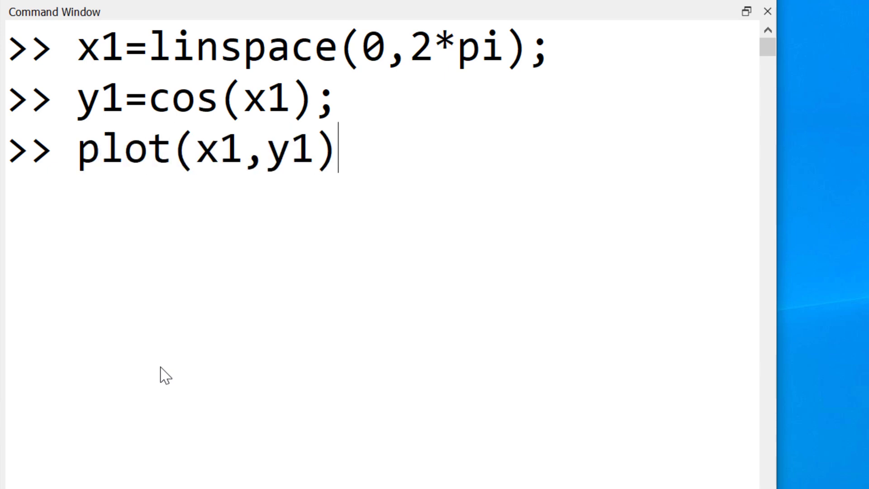
{"action": "type", "text": ";"}
{"action": "key", "text": "Return"}
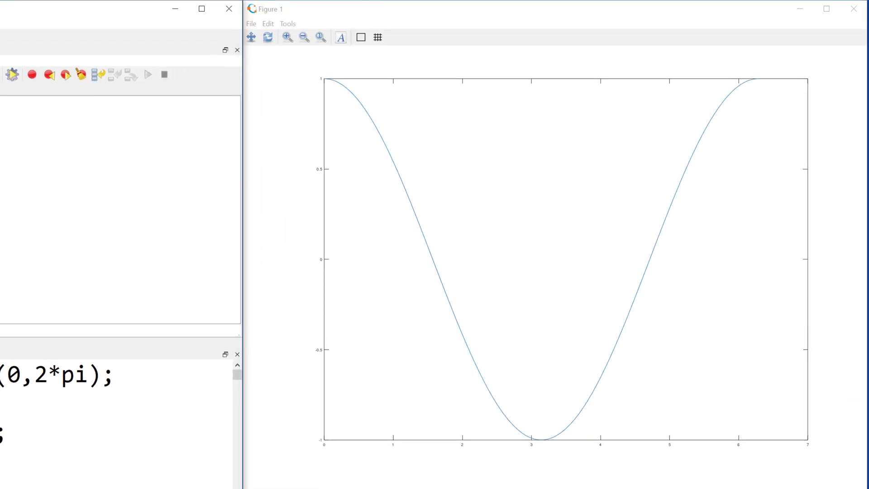
{"action": "type", "text": "x2=li"}
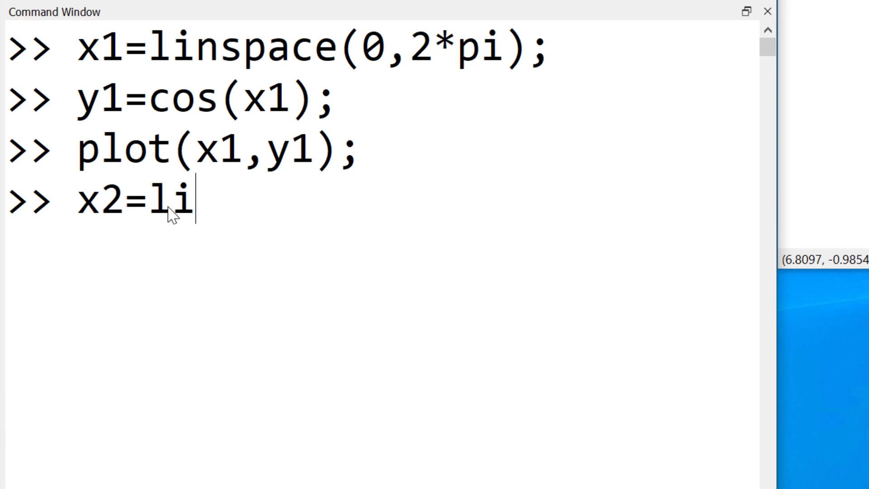
{"action": "type", "text": "nspace(0"}
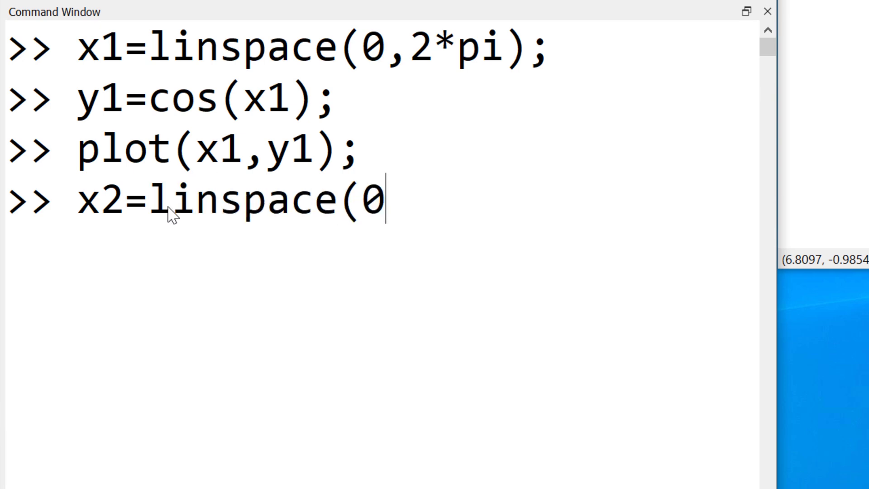
{"action": "type", "text": ",pi);"}
- Define x2=linspace(0,pi) and y2=sin(x2), then draw them with stem(x2,y2)
{"action": "key", "text": "Return"}
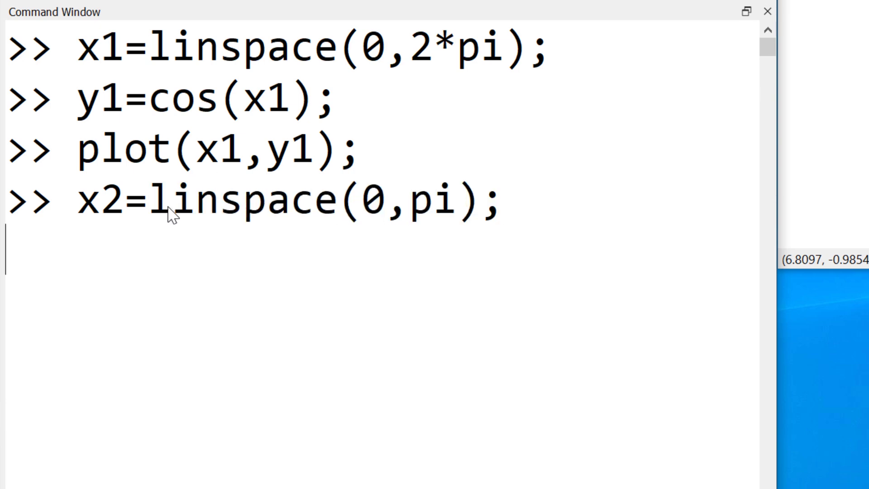
{"action": "type", "text": "y2"}
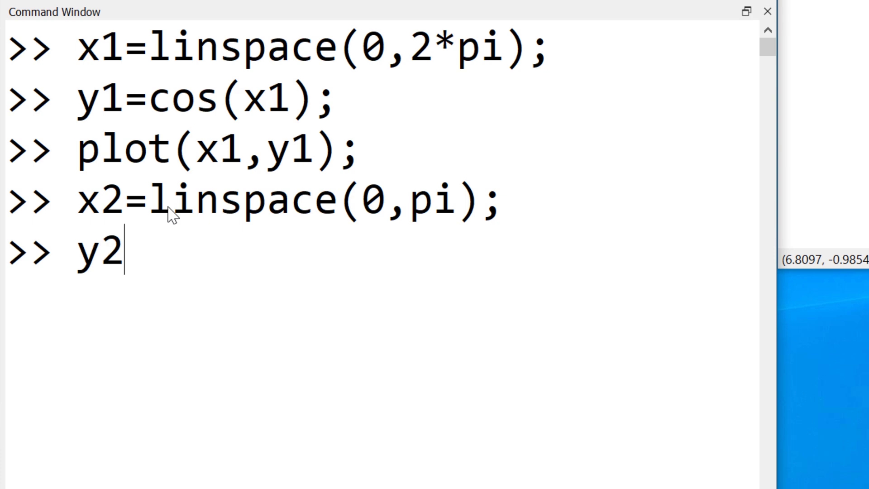
{"action": "type", "text": "=sin(x2"}
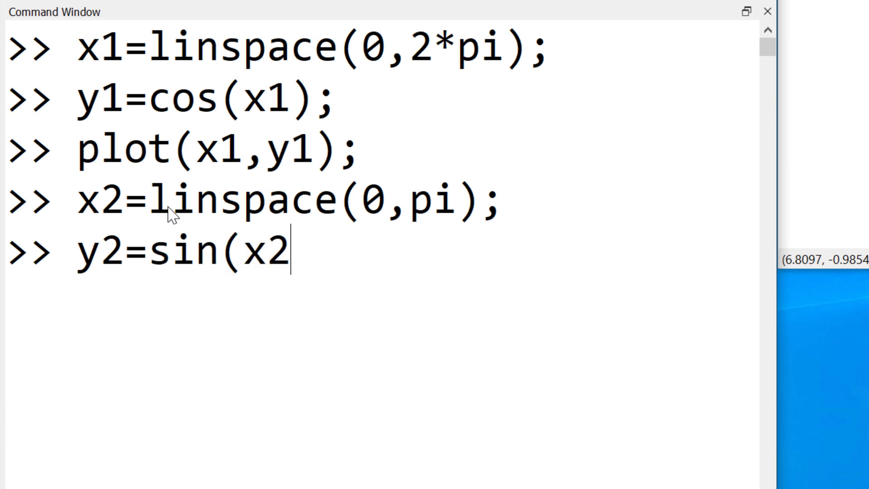
{"action": "type", "text": ");"}
{"action": "key", "text": "Return"}
{"action": "type", "text": "s"}
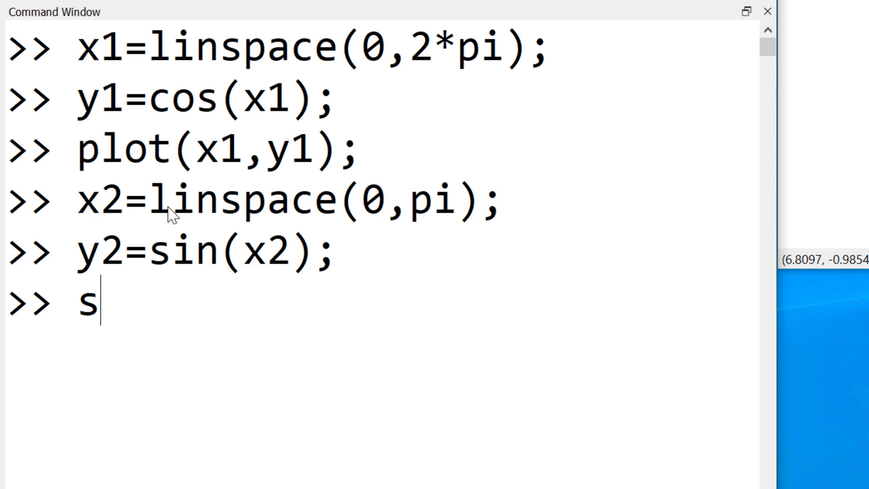
{"action": "type", "text": "tem(x"}
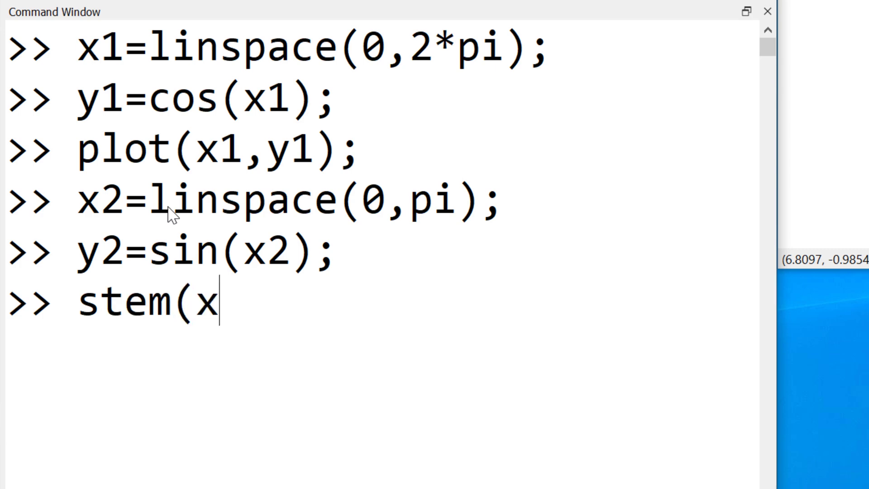
{"action": "type", "text": "2,y2"}
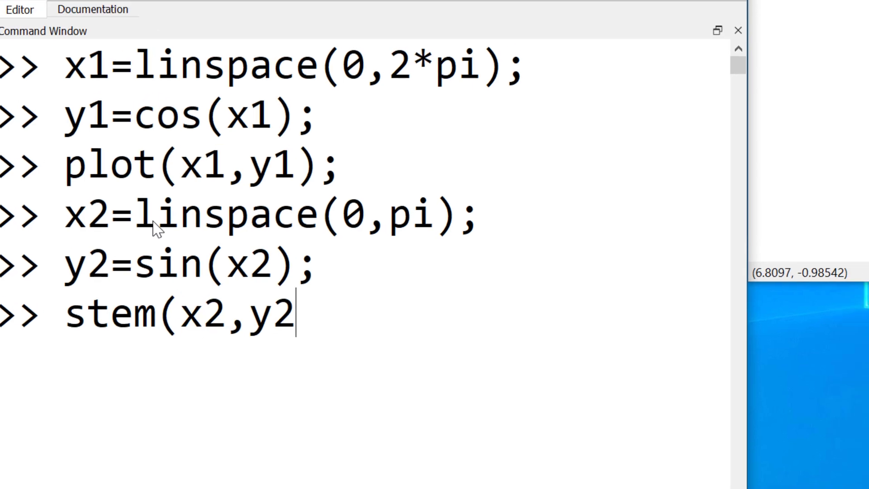
{"action": "type", "text": ")"}
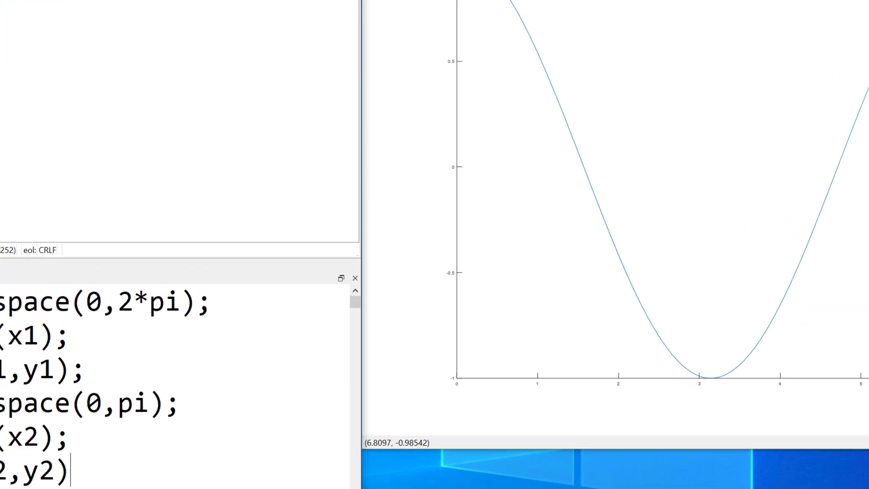
{"action": "key", "text": "Return"}
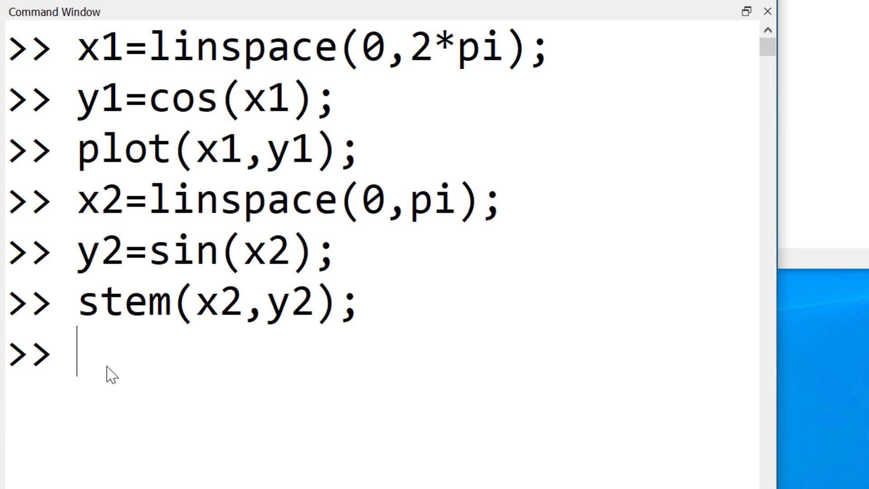
{"action": "type", "text": "p"}
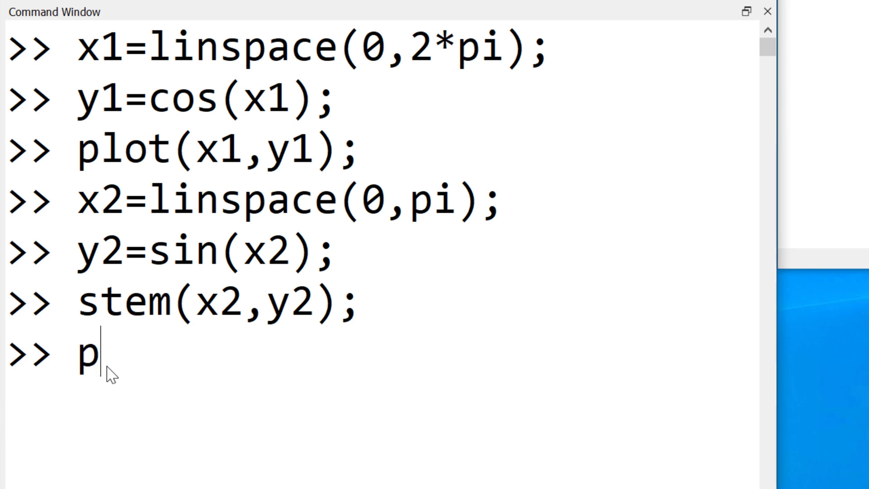
{"action": "type", "text": "lot(x1,"}
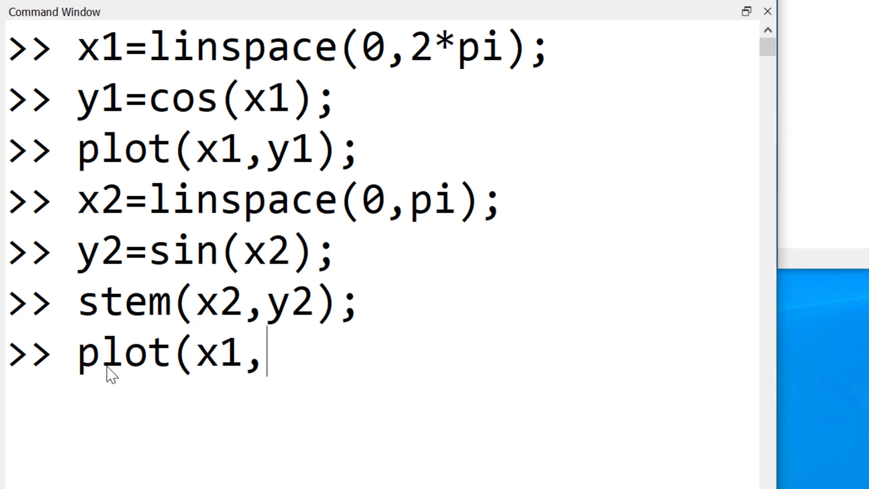
{"action": "type", "text": "y1);"}
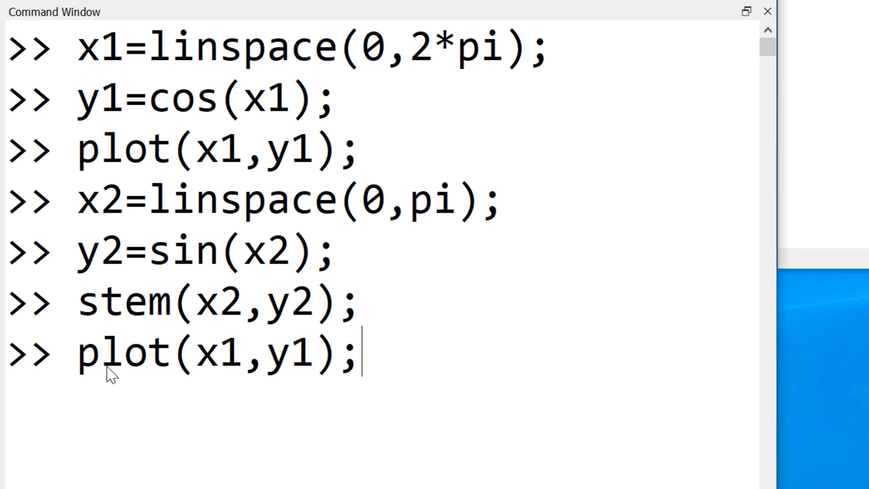
- Redraw plot(x1,y1), turn on hold on, and refocus the command prompt
{"action": "key", "text": "Return"}
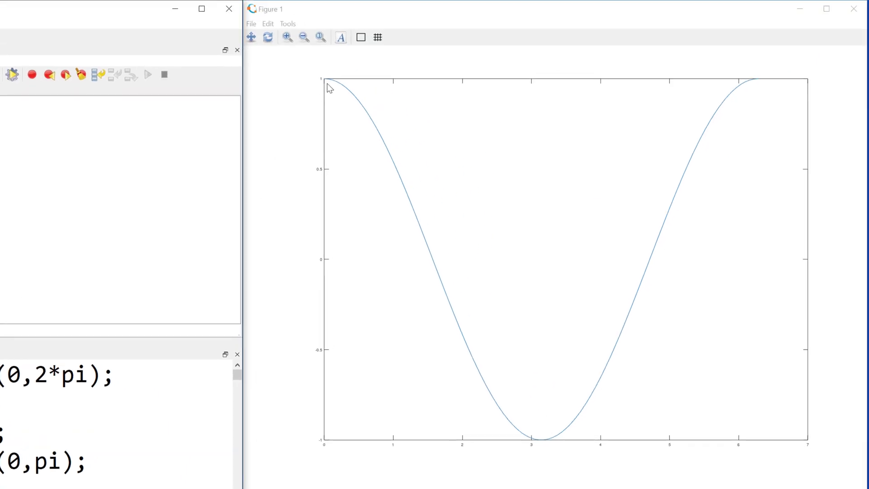
{"action": "type", "text": "h"}
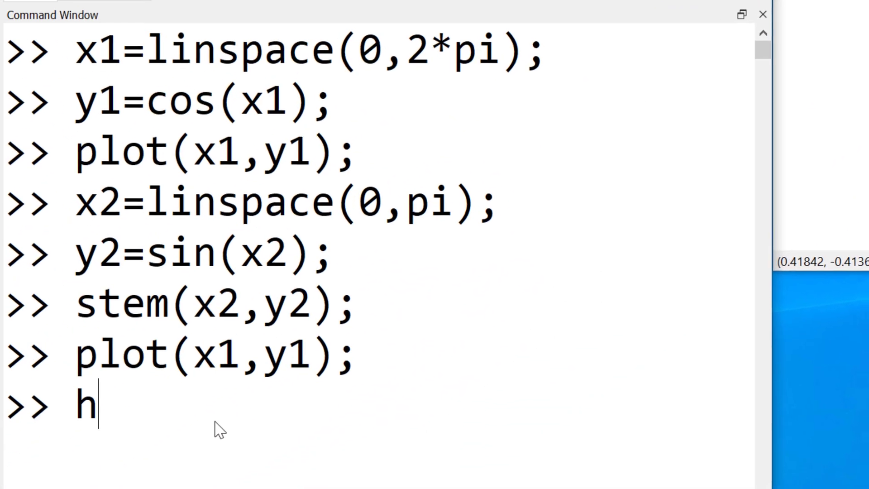
{"action": "type", "text": "old on"}
{"action": "key", "text": "Return"}
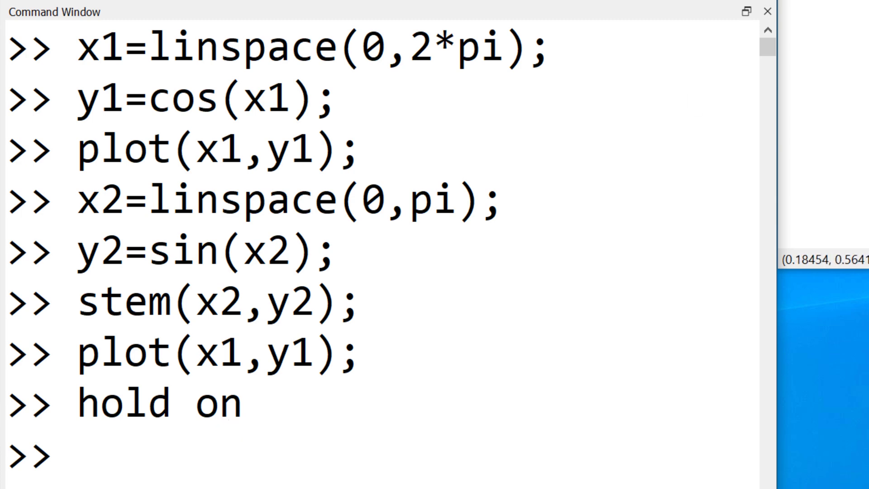
{"action": "left_click", "coordinate": [148, 464]}
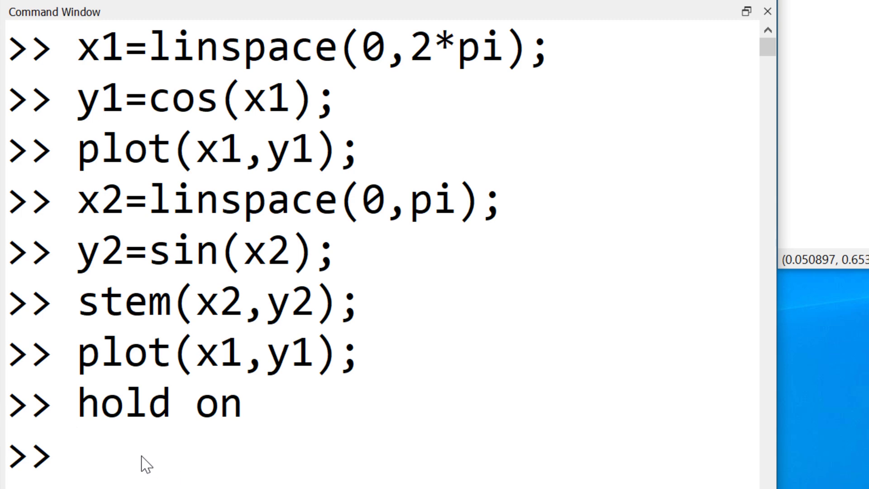
{"action": "type", "text": "stem(x"}
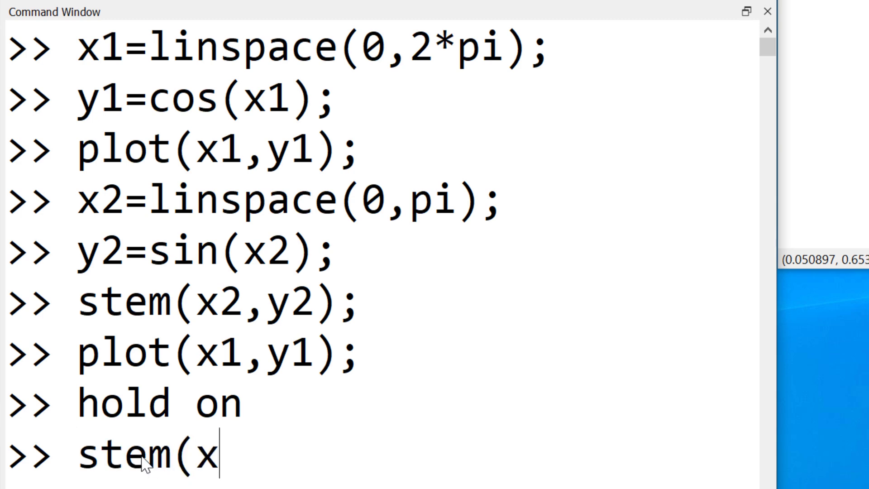
{"action": "type", "text": "2,y2);"}
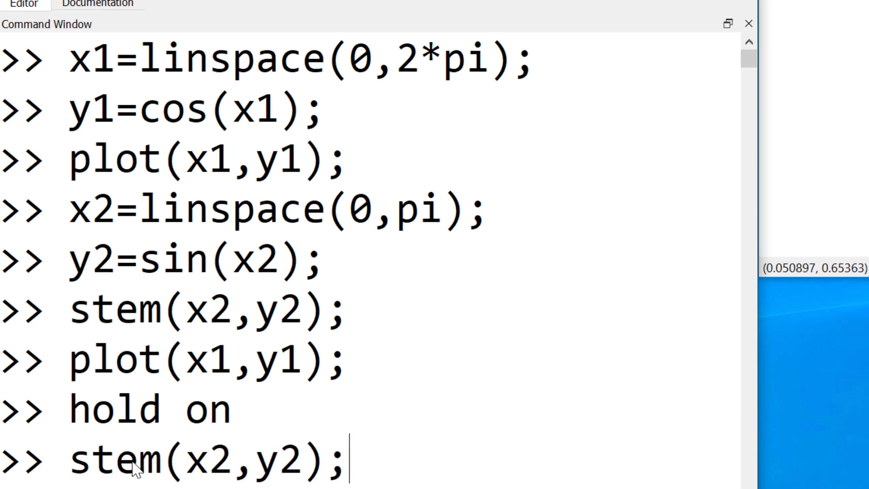
- Run stem(x2,y2) with hold on so sine stems overlay the cosine line
{"action": "key", "text": "Return"}
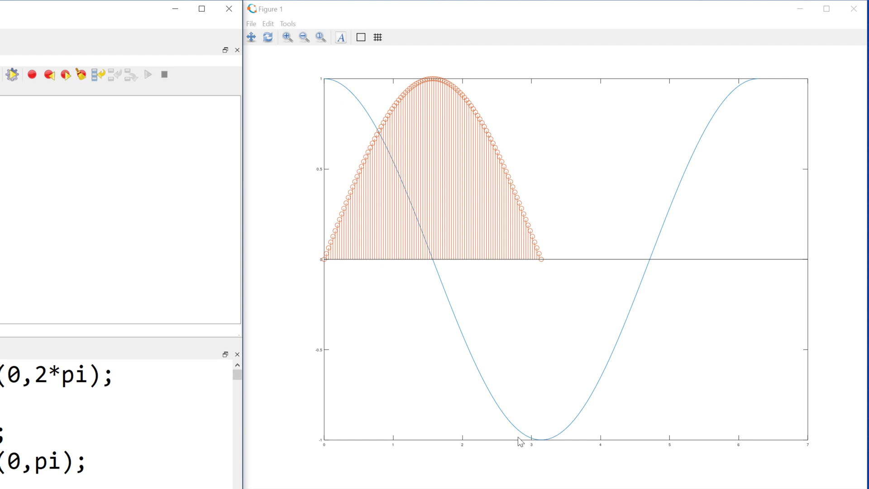